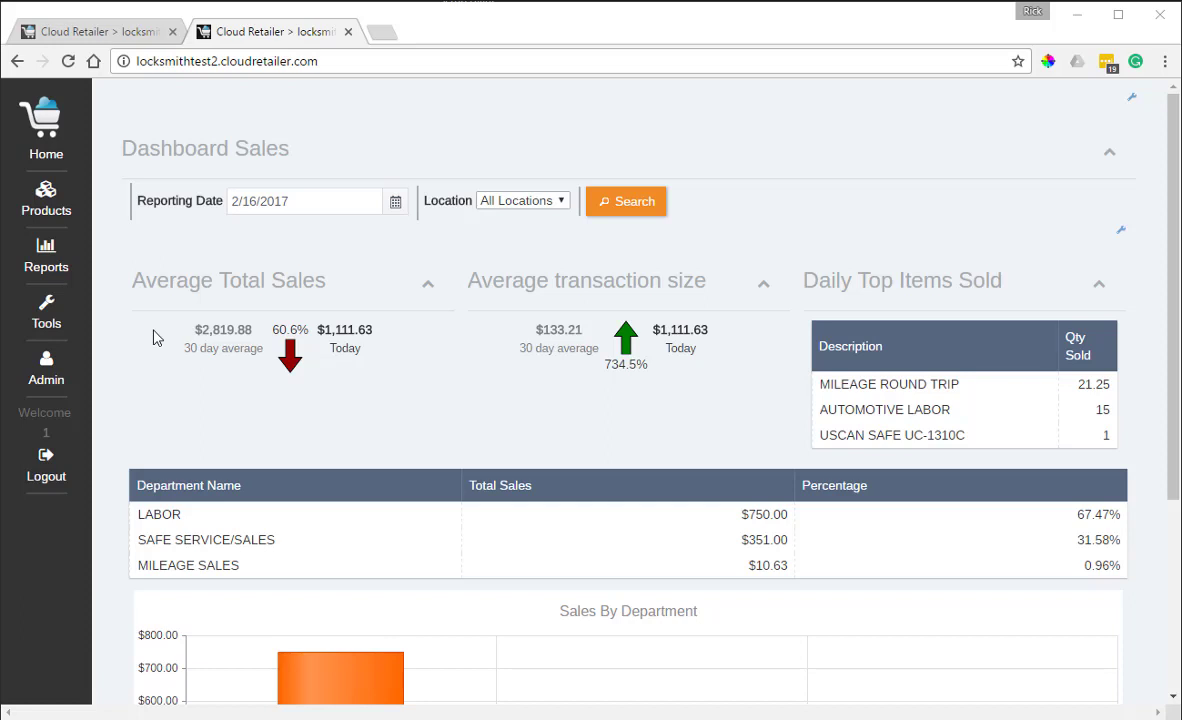
- Scroll down to the Sales By Department chart and back up to the sales figures
scroll(372, 372, down, 3)
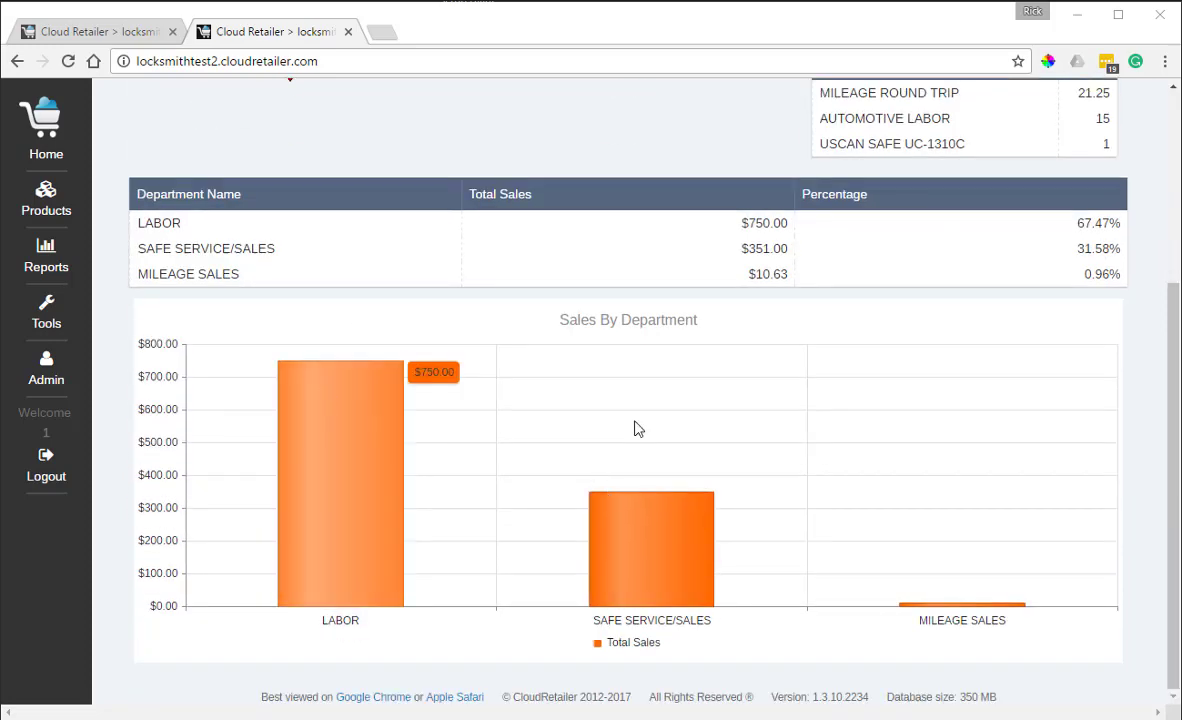
scroll(638, 429, up, 3)
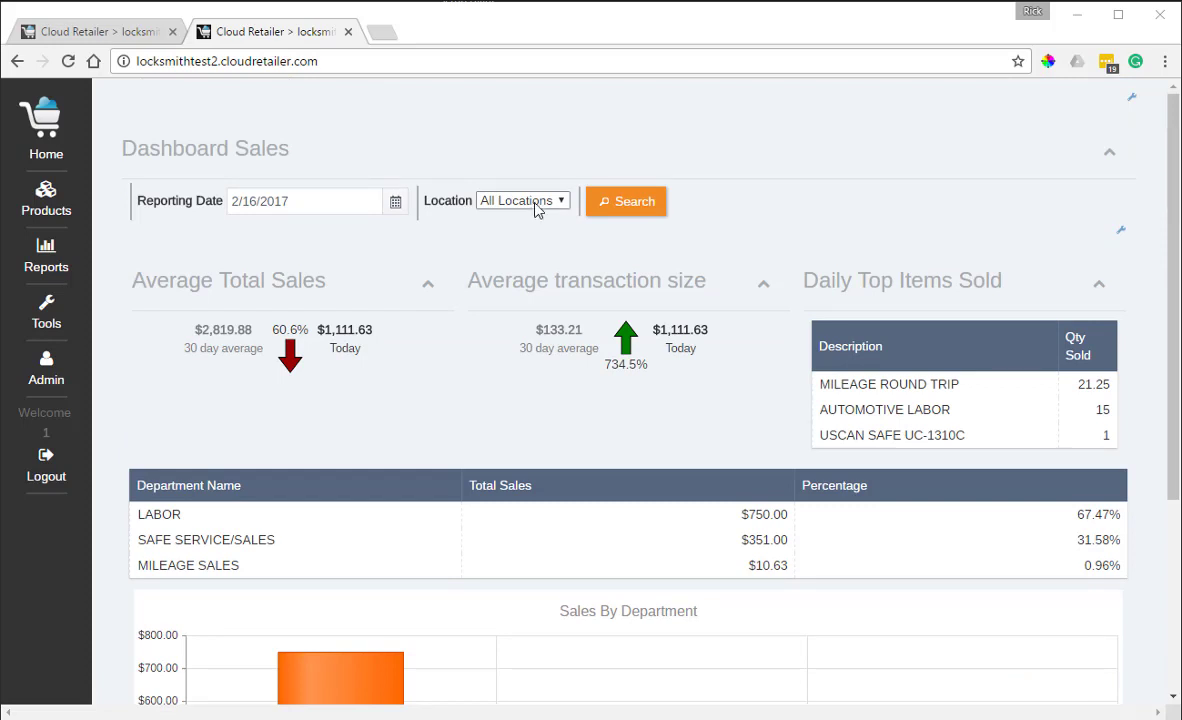
- Open the Location list, then dismiss it with All Locations still selected
click(535, 204)
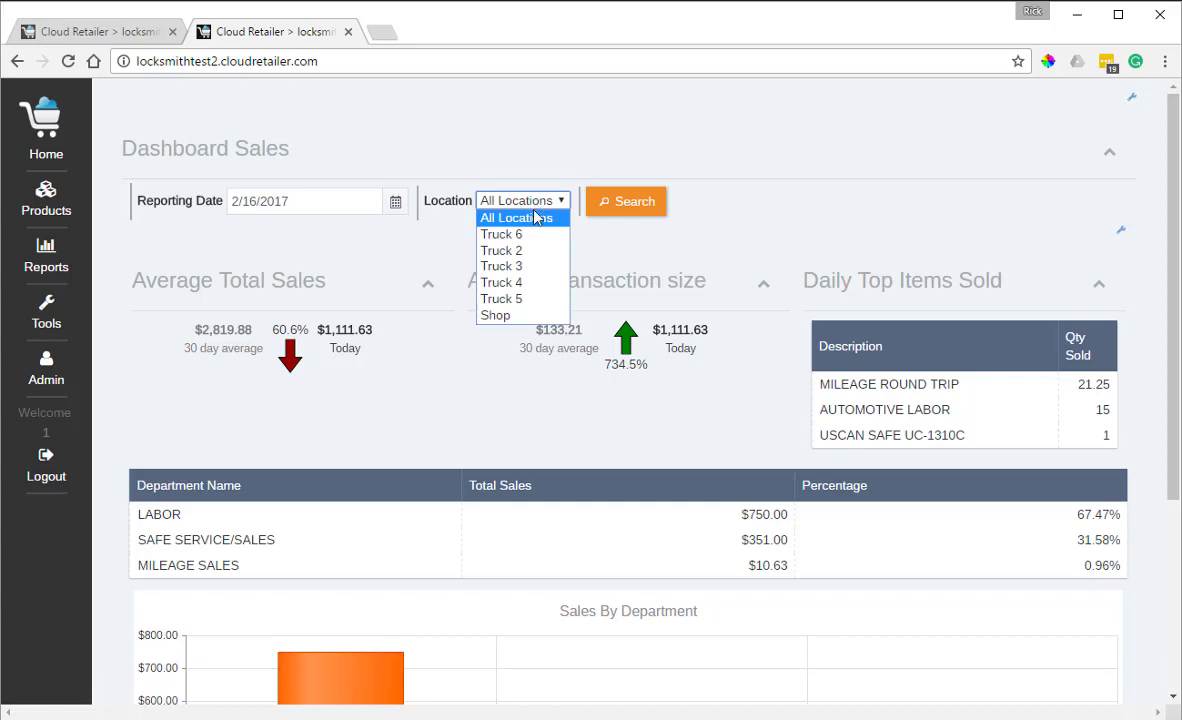
click(461, 119)
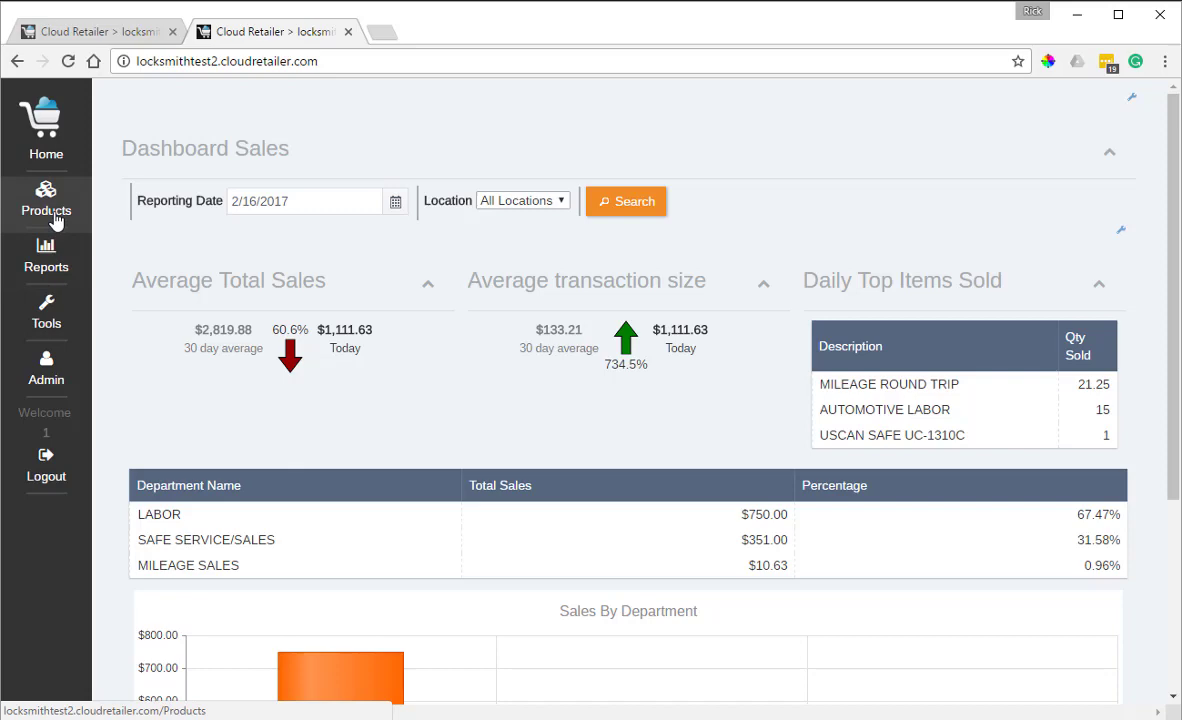
- Show the Reports flyout, glance at Tools, return to Reports and scroll its category list
click(45, 256)
click(52, 308)
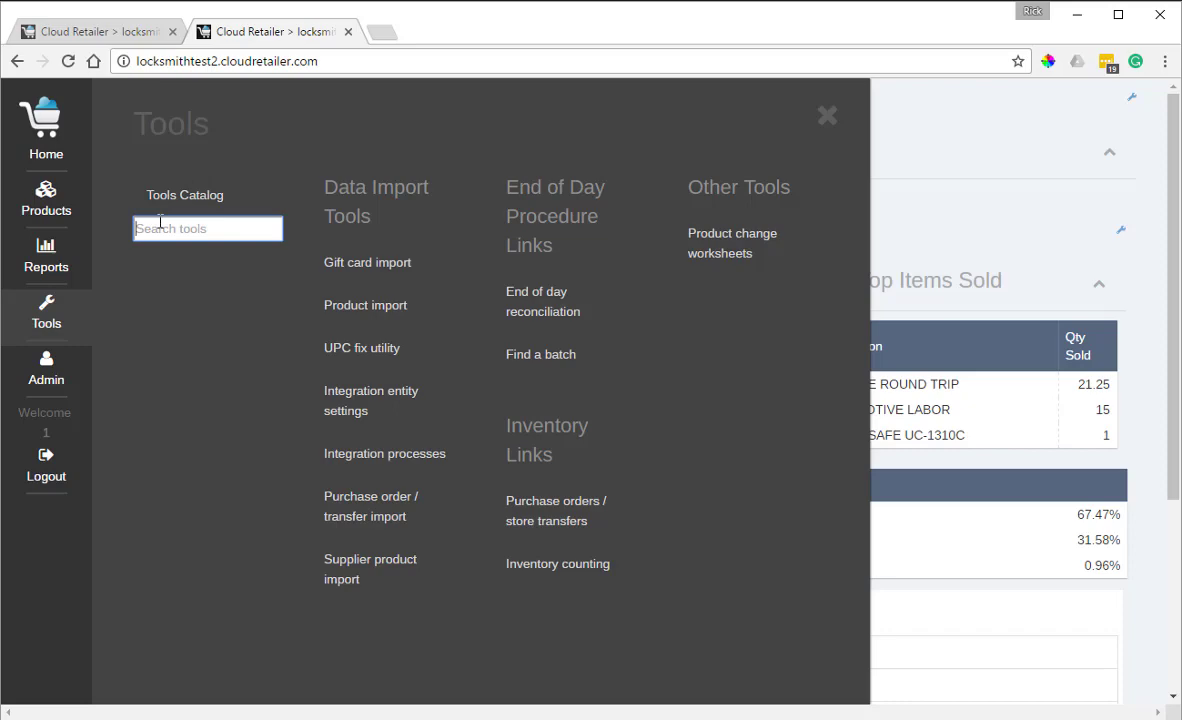
click(56, 248)
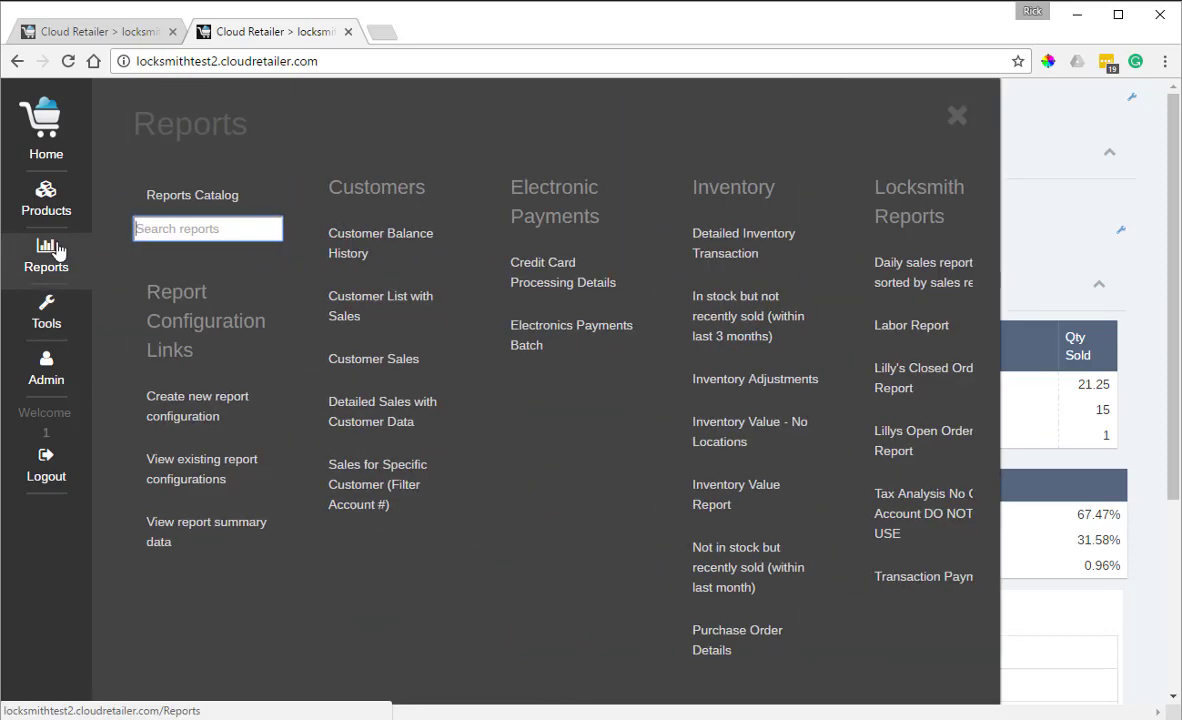
click(375, 677)
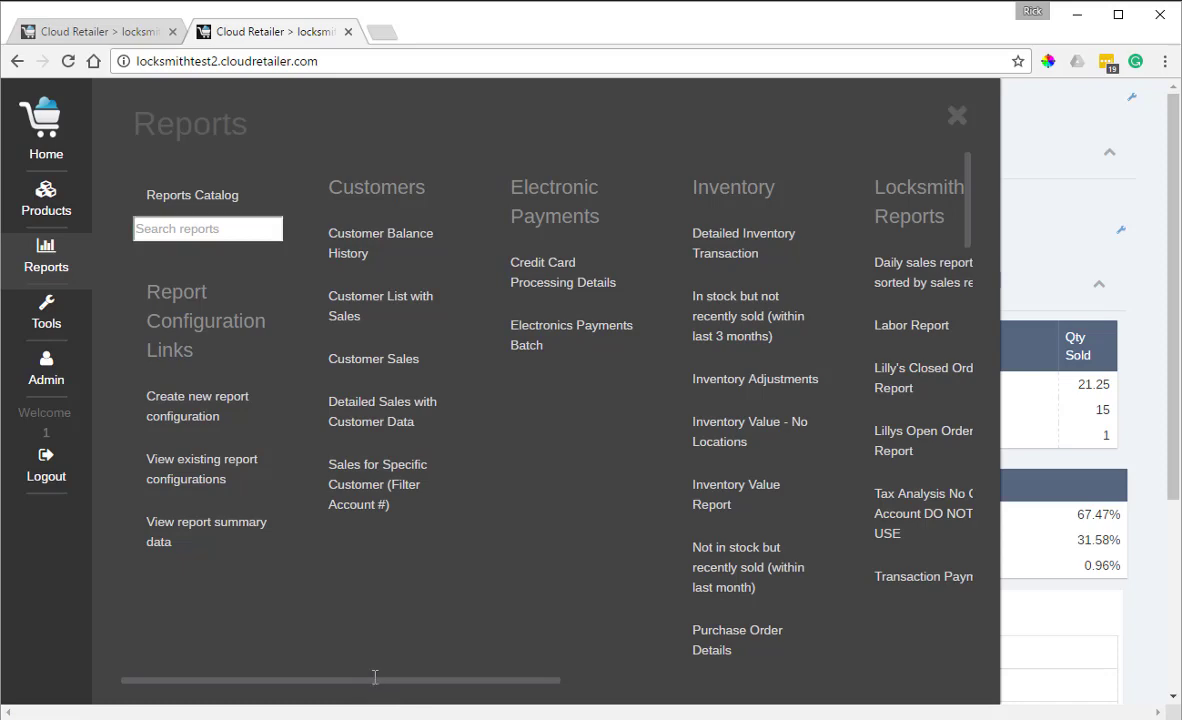
drag(375, 685, 361, 649)
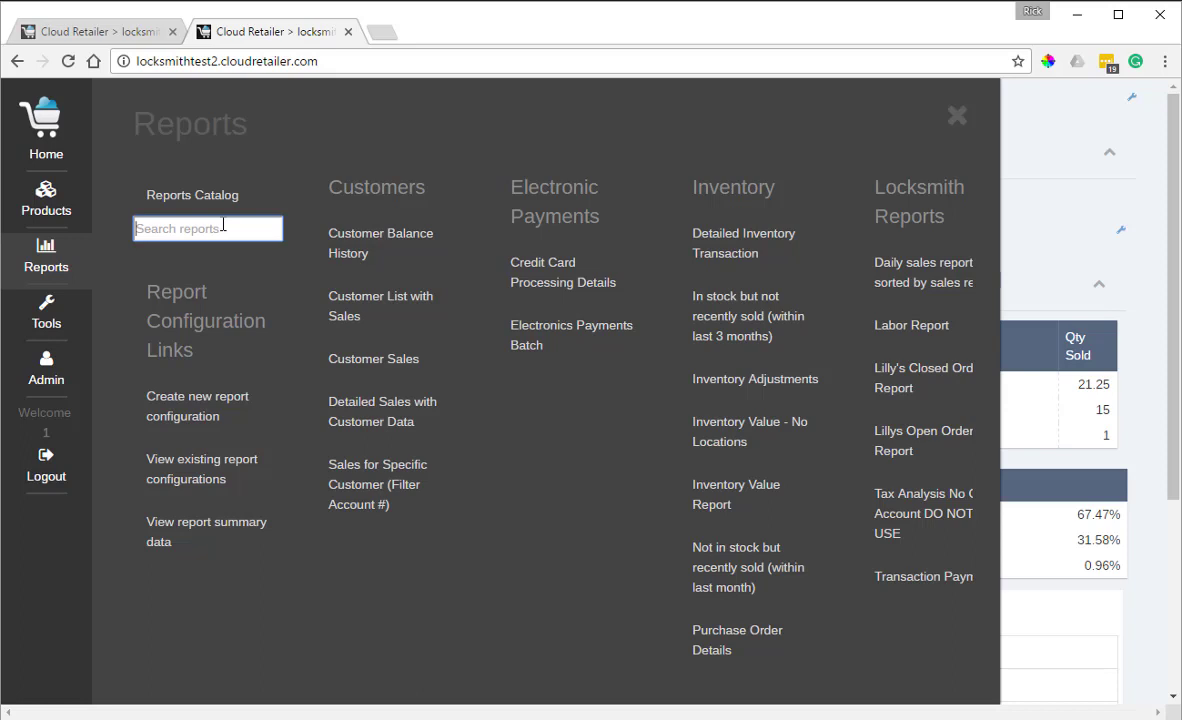
- Filter reports by 'detailed sa' and open Detailed Sales Report in a new browser tab
text(detailed sa)
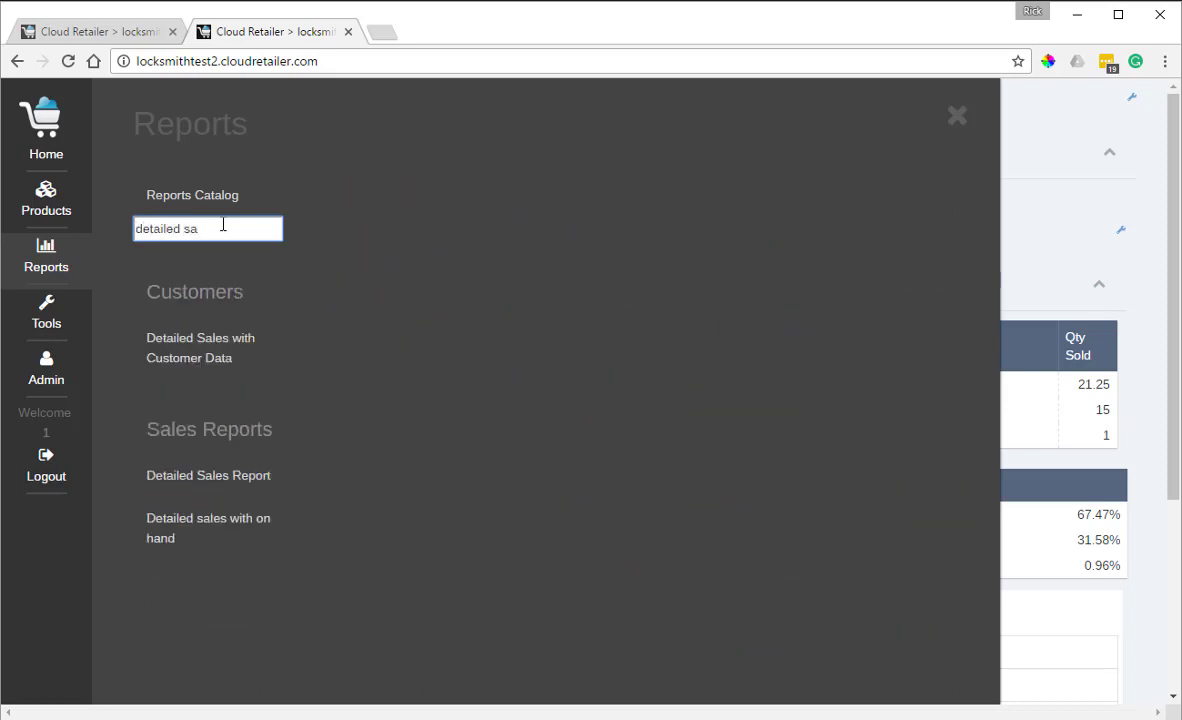
click(218, 490)
right_click(218, 490)
click(303, 496)
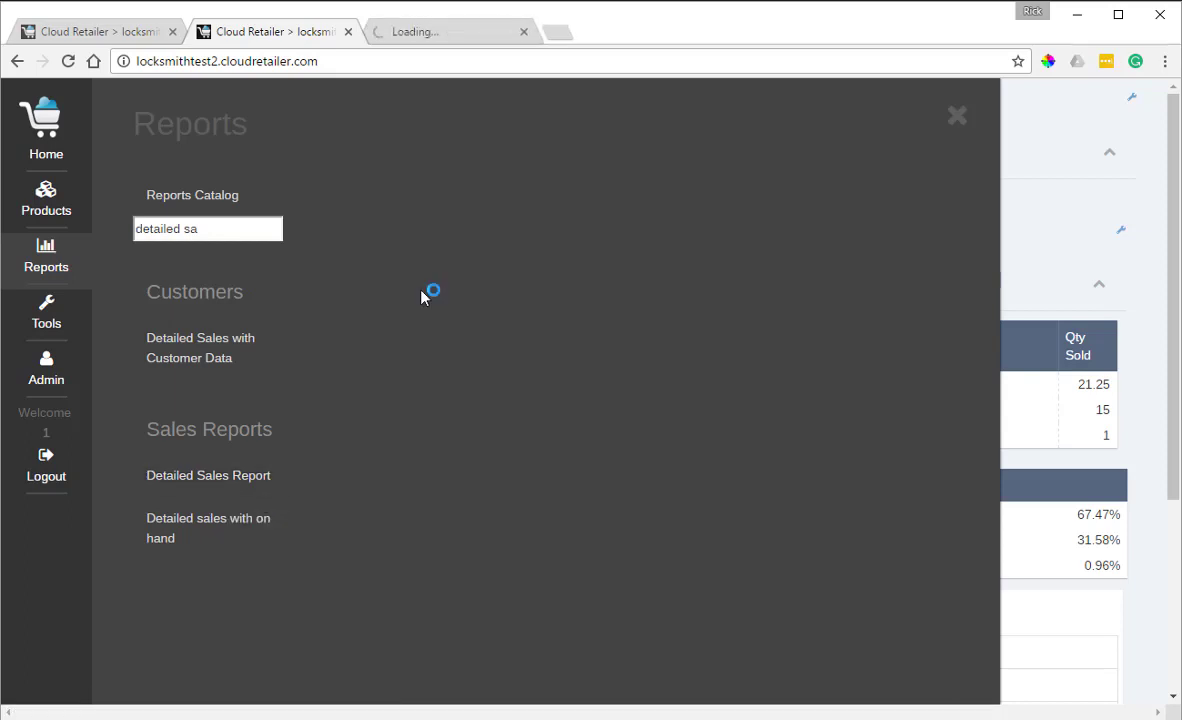
right_click(241, 467)
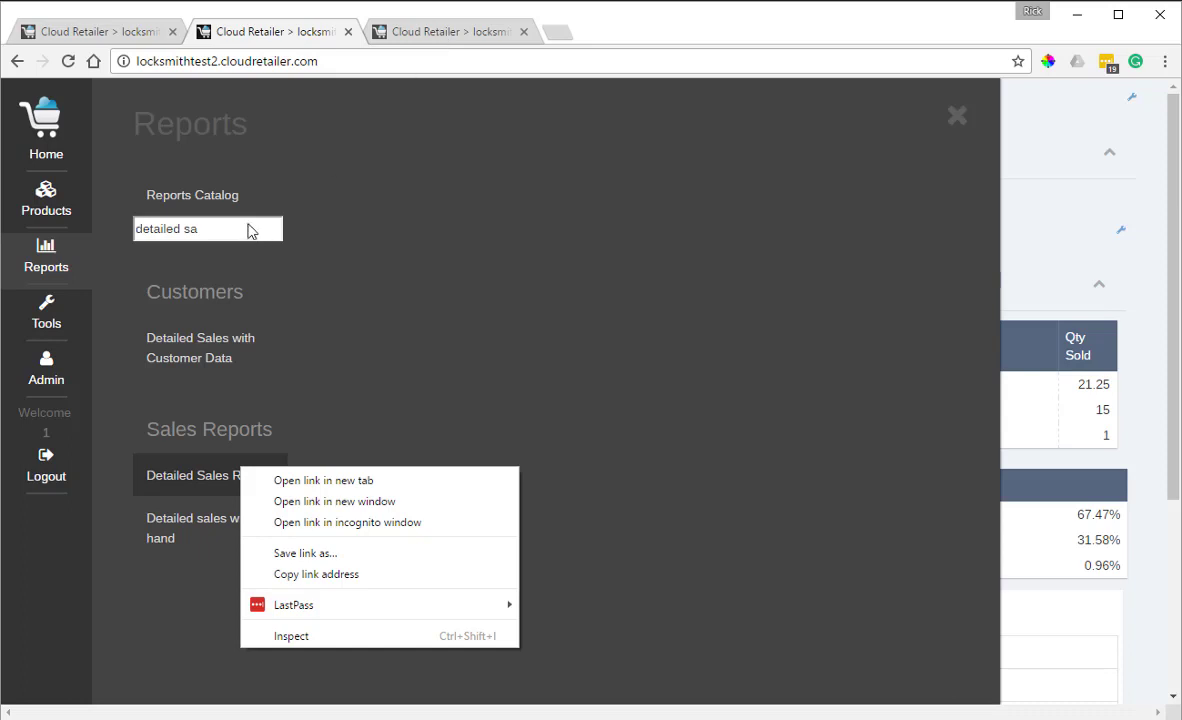
- Go to the full Reports catalog page, peek at the Tools and Admin menus, then close them
click(250, 231)
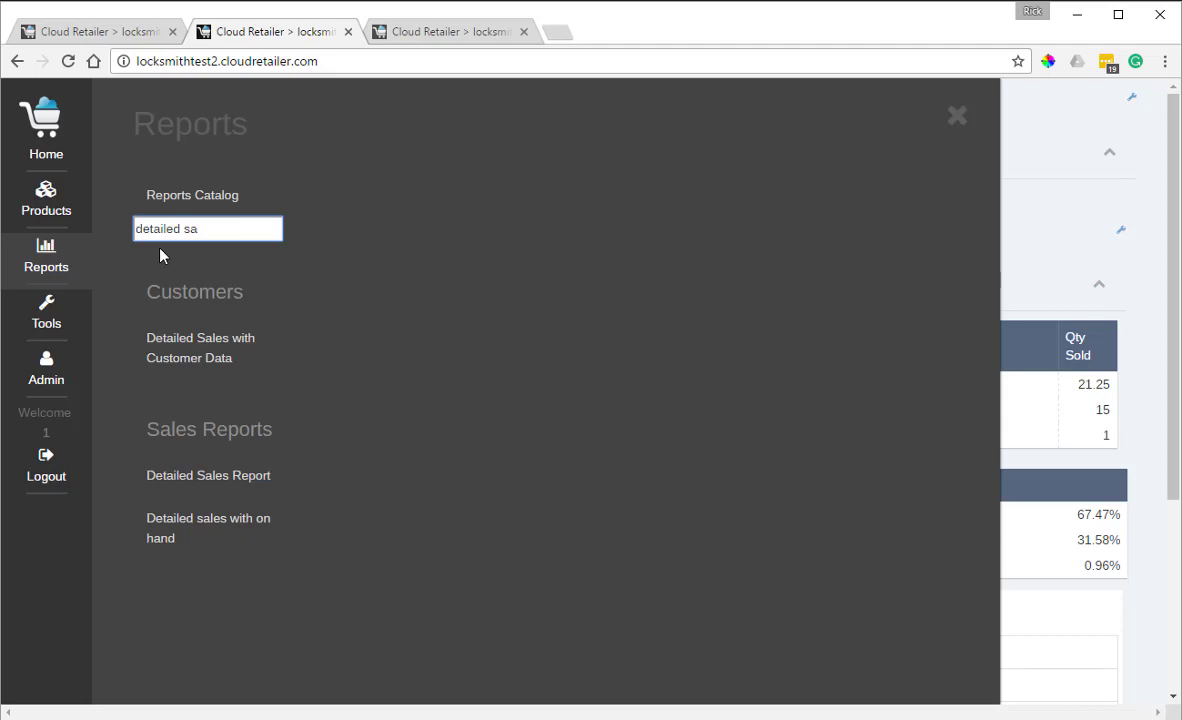
click(219, 205)
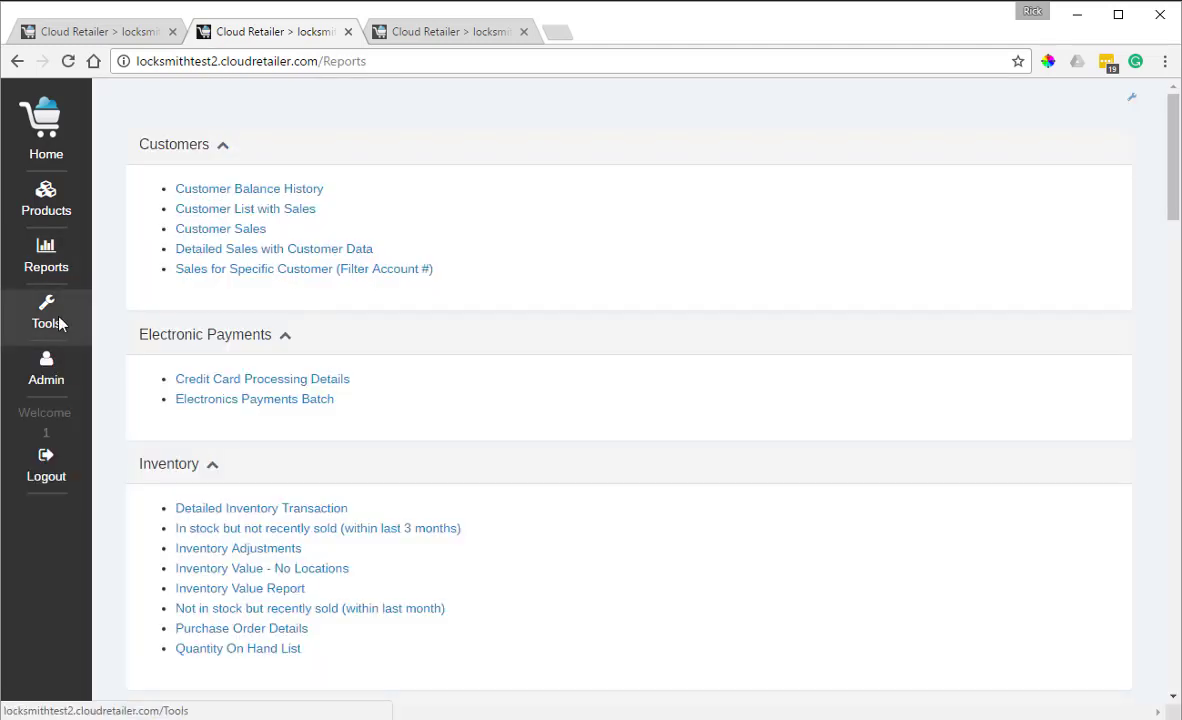
click(47, 310)
click(46, 366)
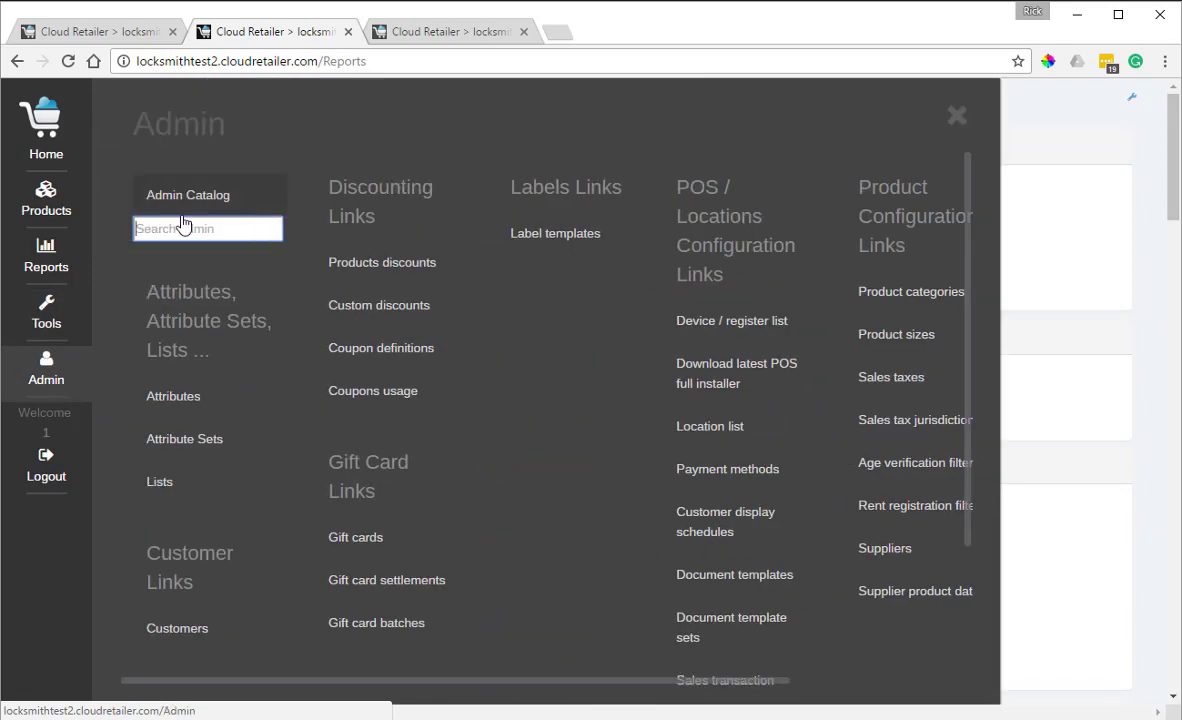
click(71, 309)
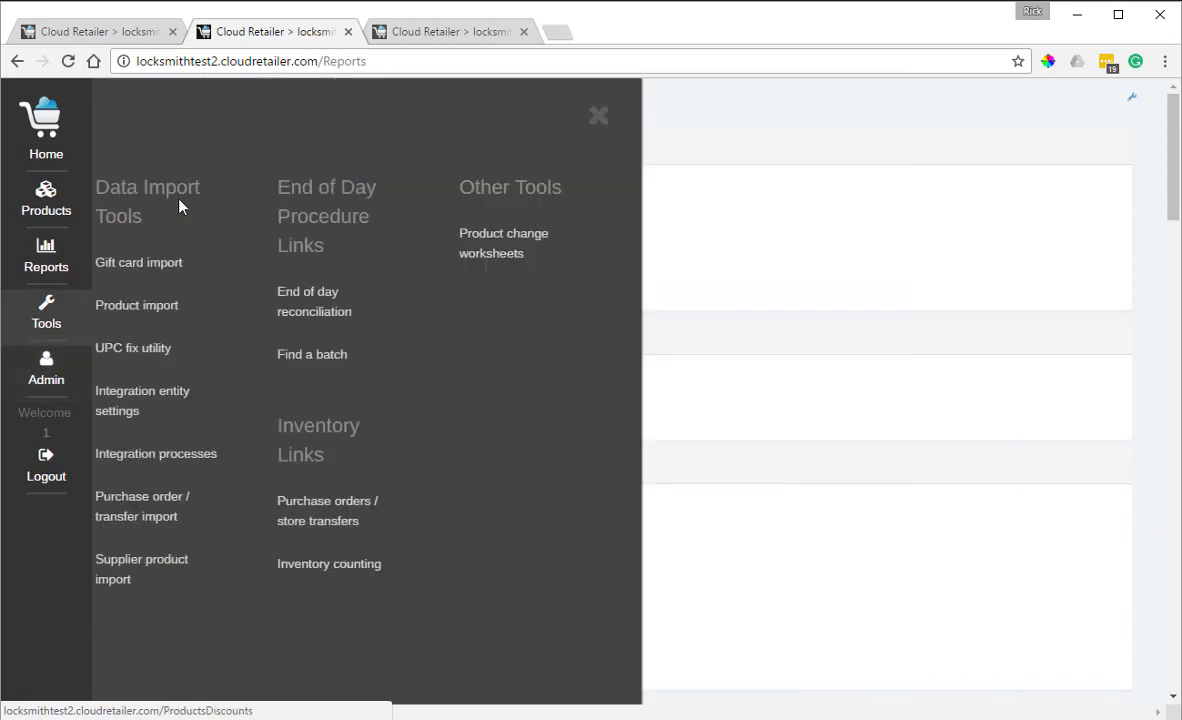
click(1040, 192)
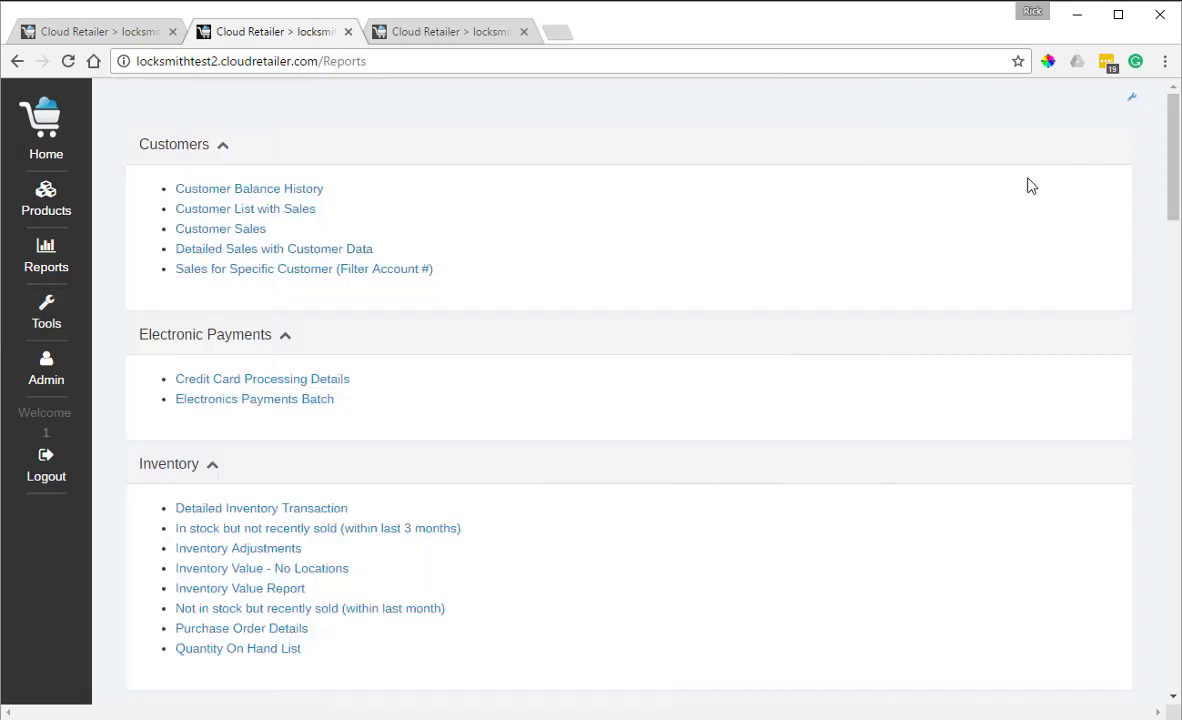
- Scroll the Reports page down to the Sales Reports section with its 18 reports
scroll(631, 346, down, 20)
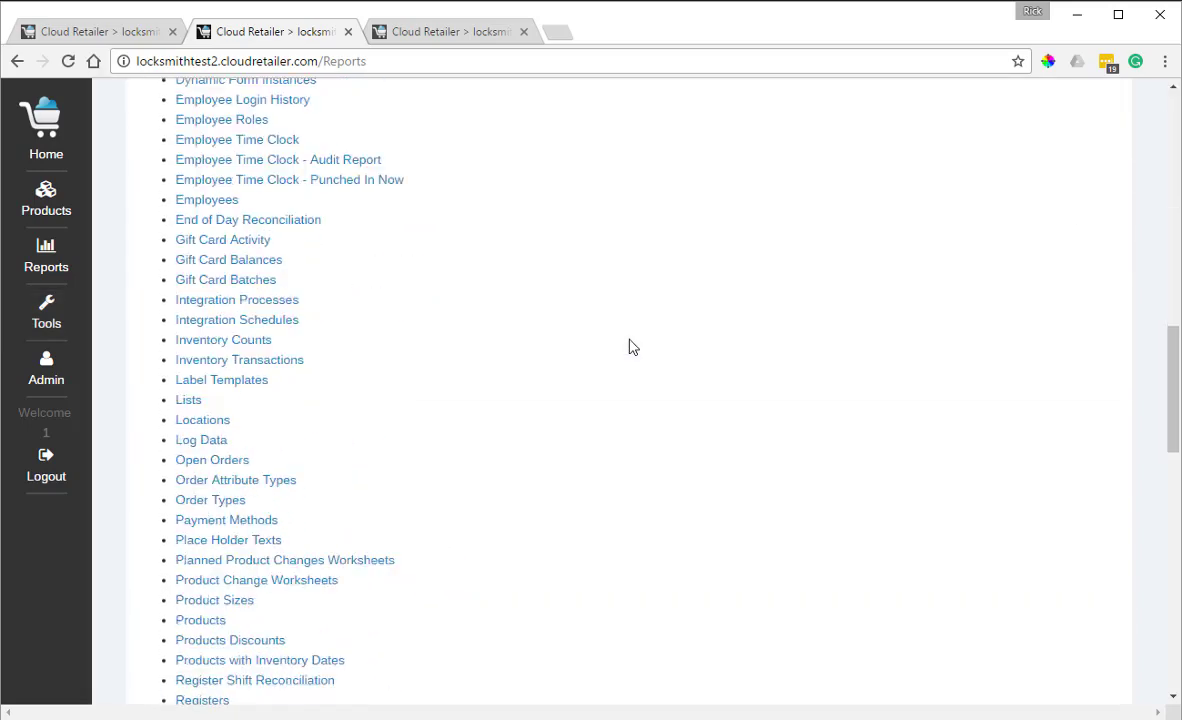
scroll(771, 430, down, 2)
scroll(765, 430, up, 5)
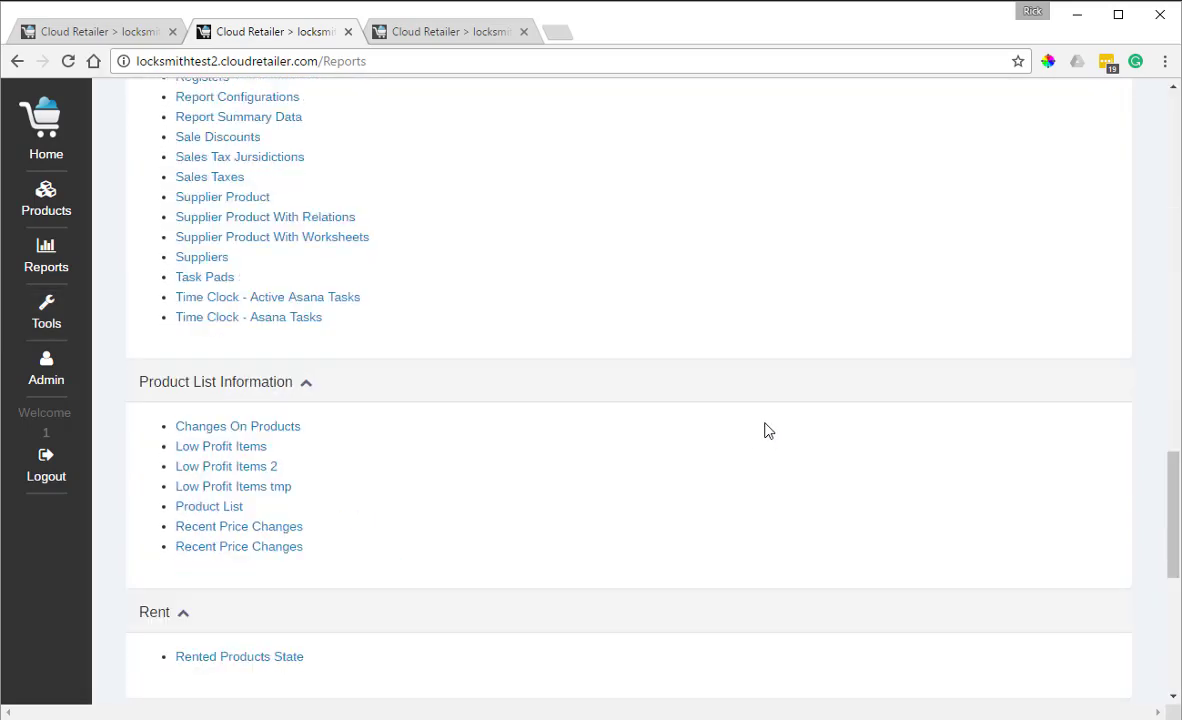
scroll(767, 430, down, 4)
scroll(767, 430, down, 1)
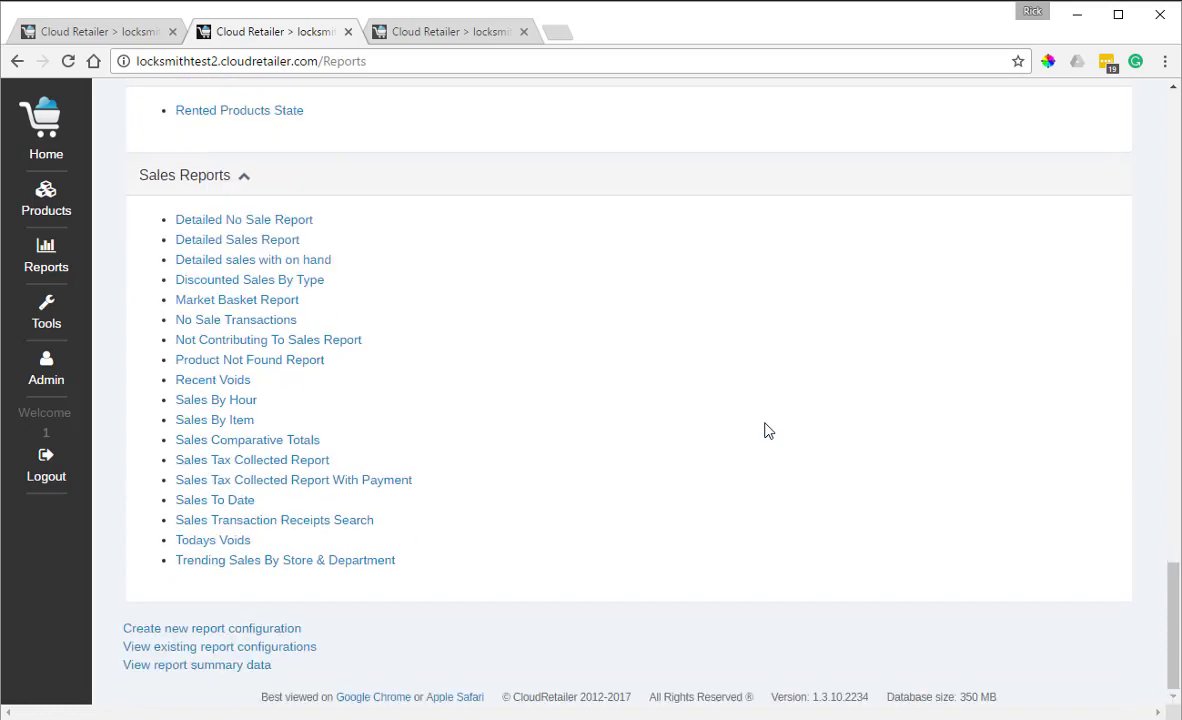
scroll(767, 430, up, 20)
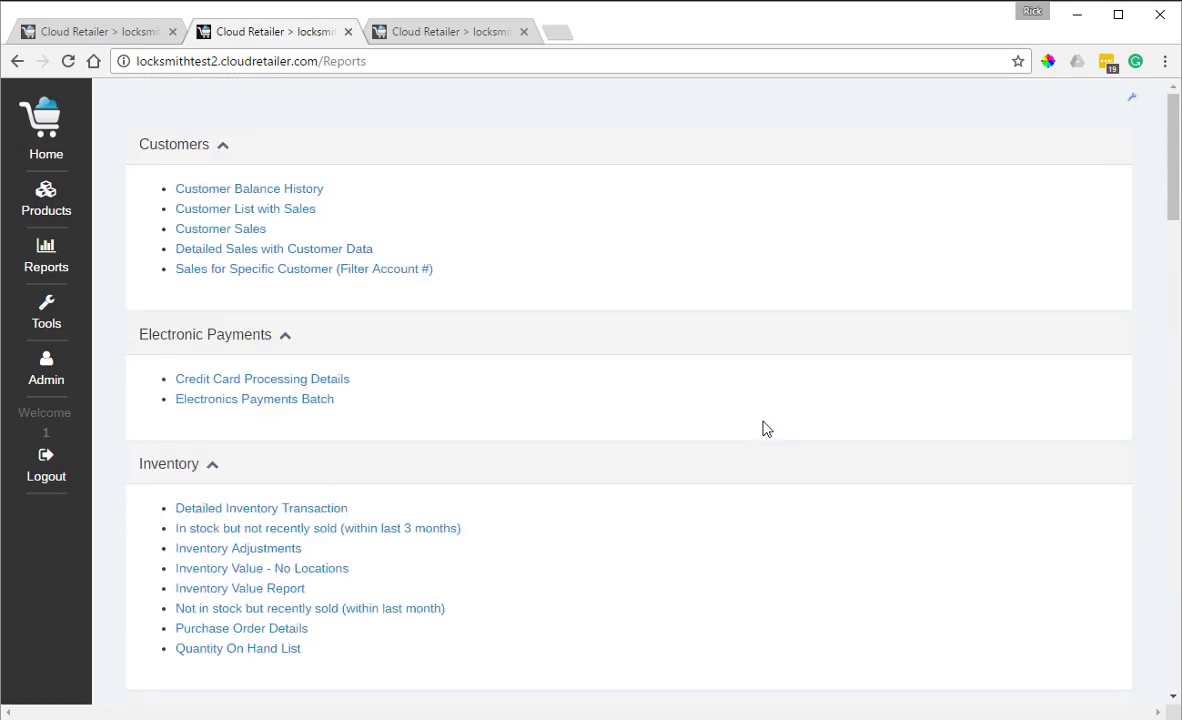
scroll(767, 430, down, 20)
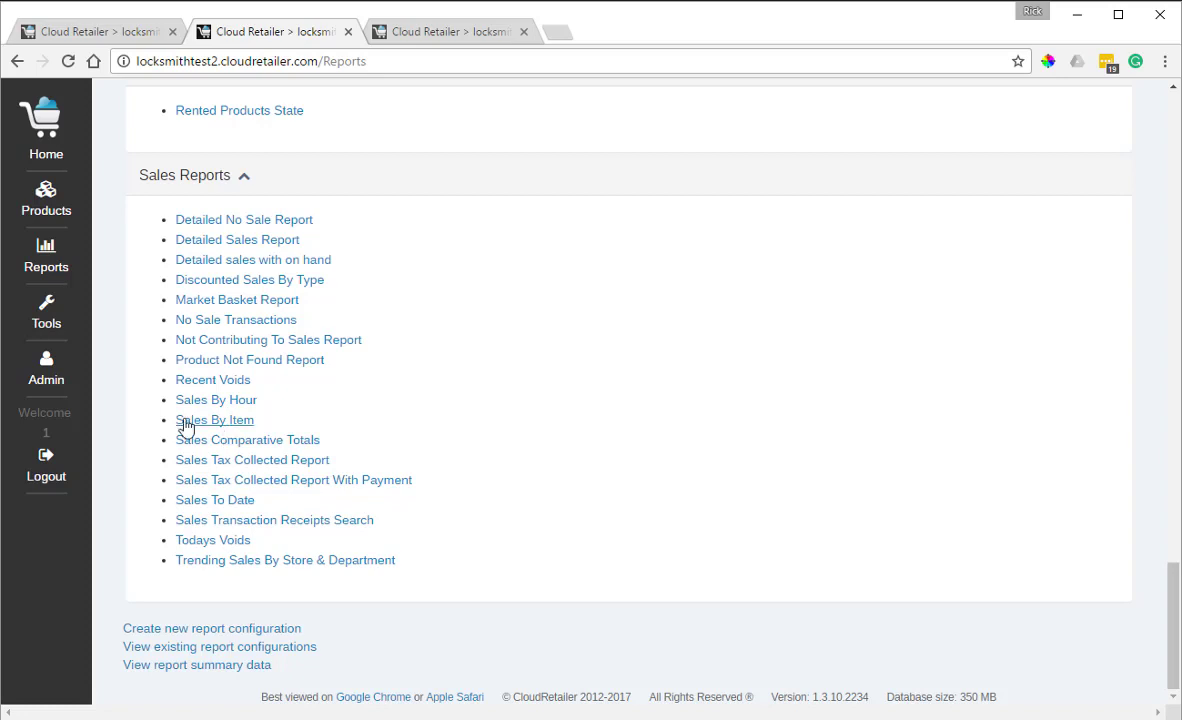
- Search products for 'jack' and select MAJOR JAM JACKET JJL 138-24 to see its sales
click(61, 205)
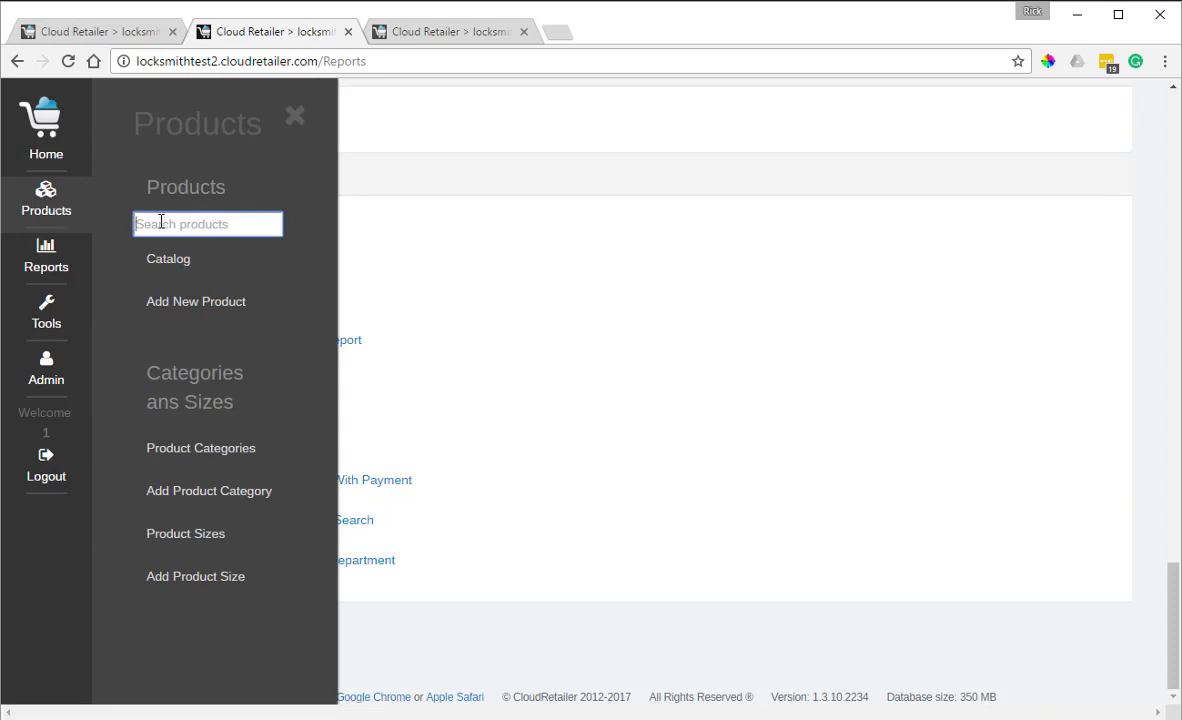
text(jack)
key(Return)
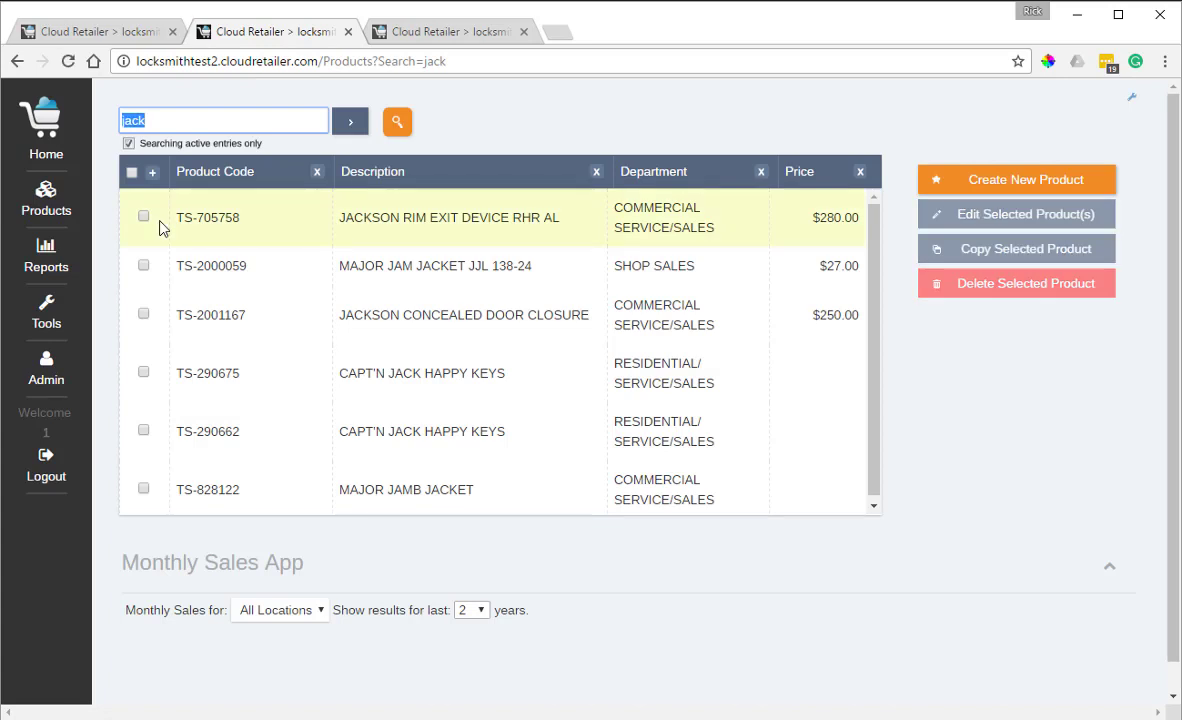
click(345, 265)
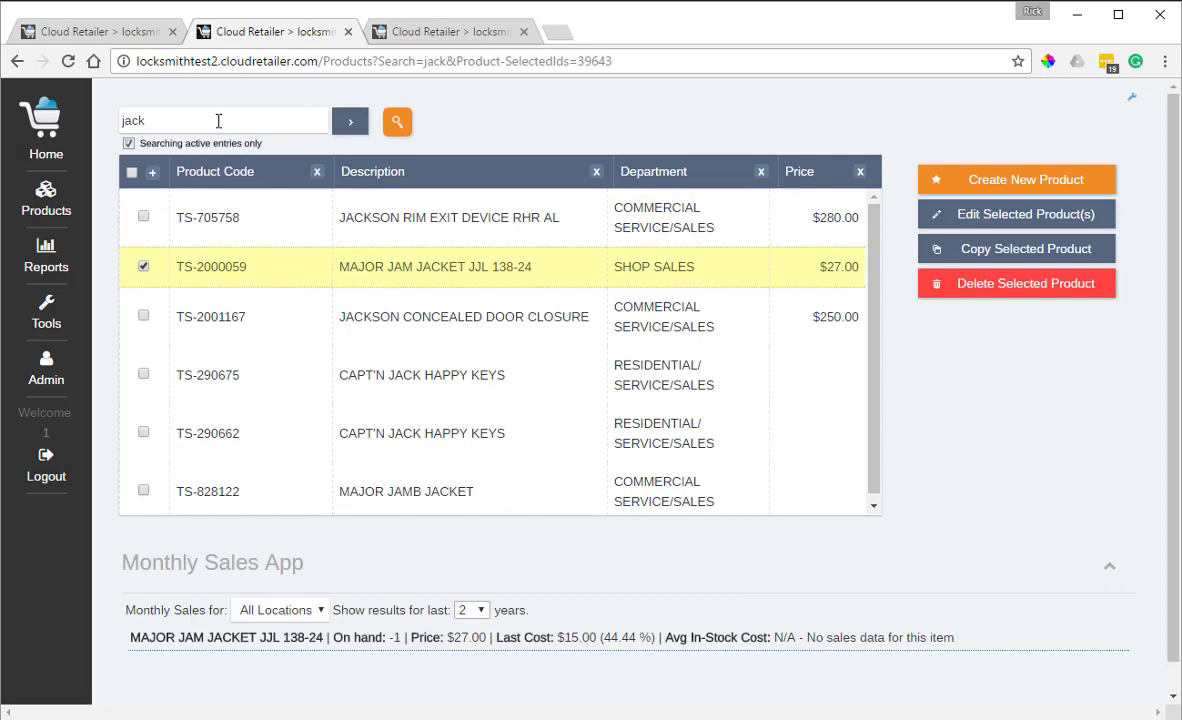
- Search products for 'safe' and select USCAN SAFE UC-1310C to view its monthly sales
click(172, 122)
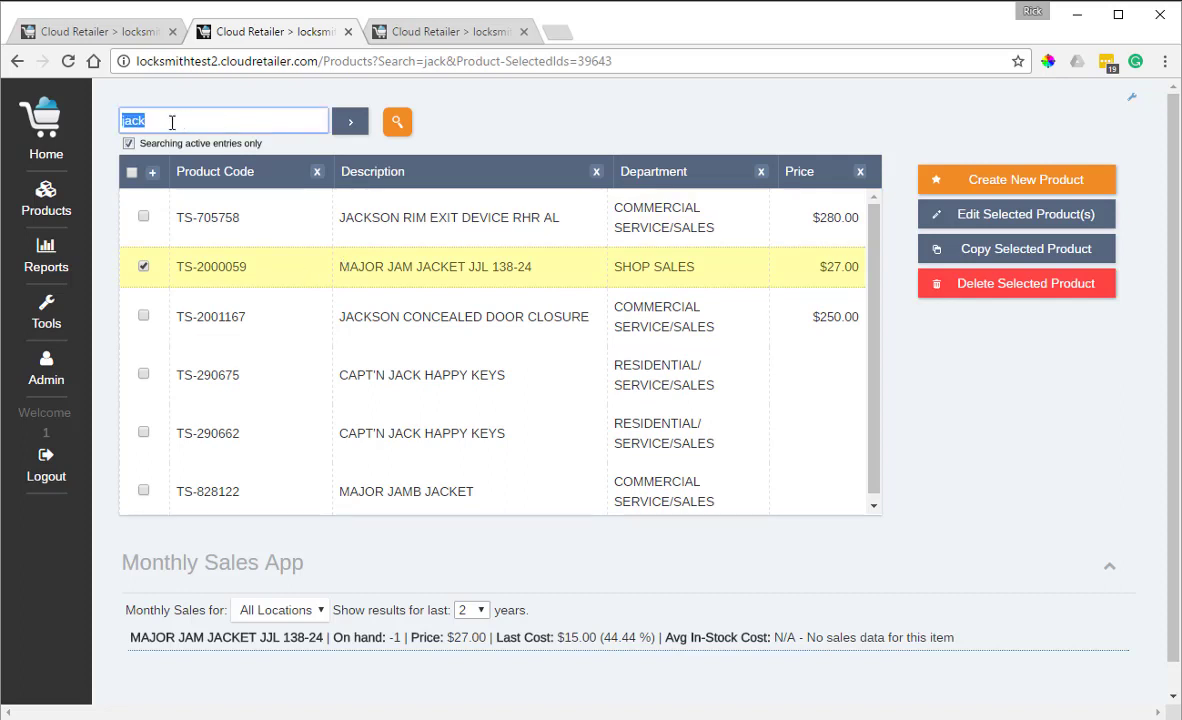
text(safe)
key(Return)
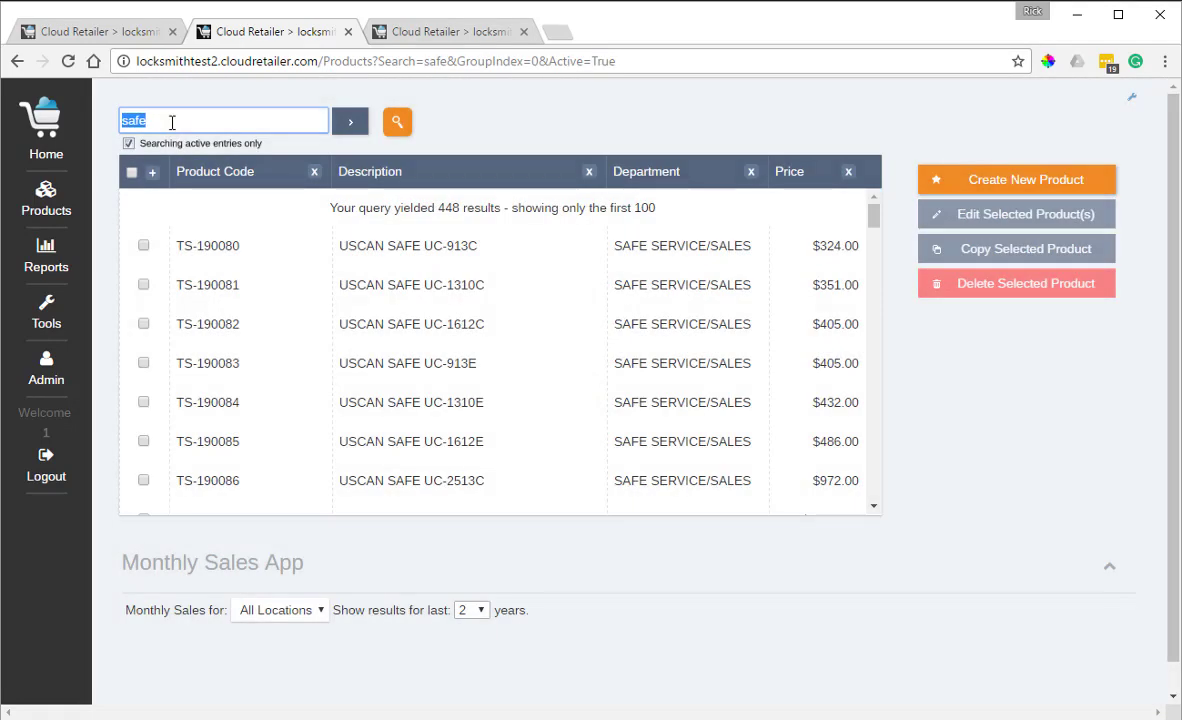
click(72, 212)
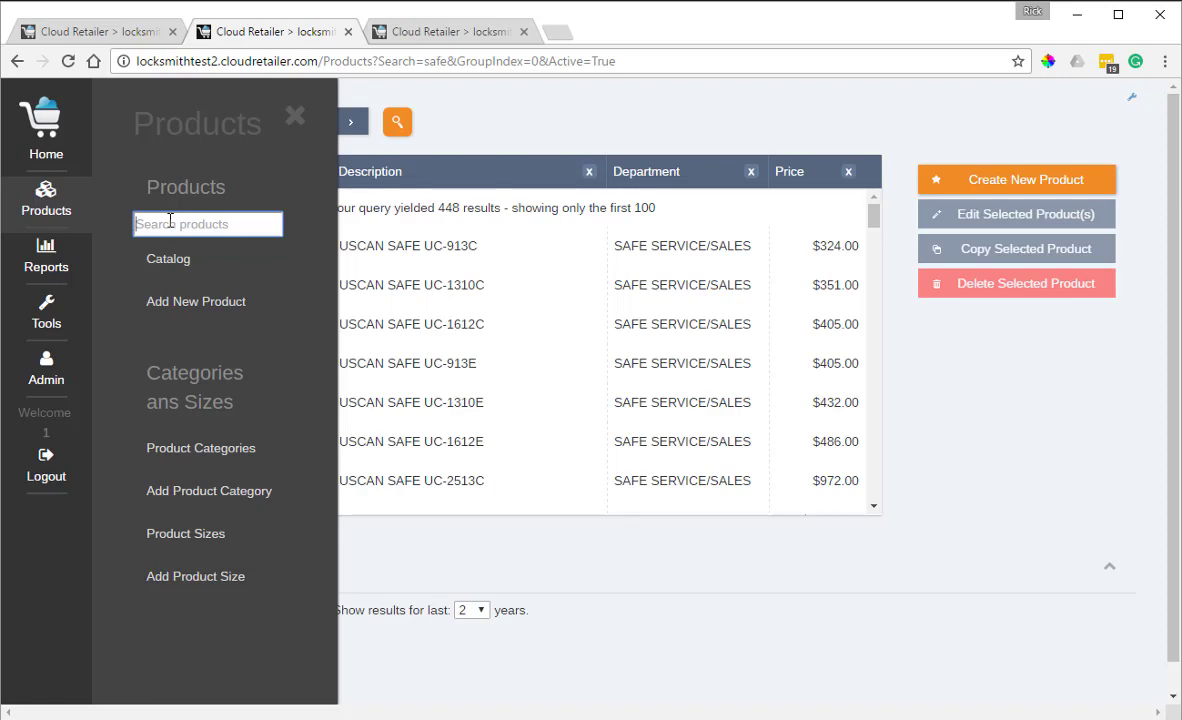
click(360, 284)
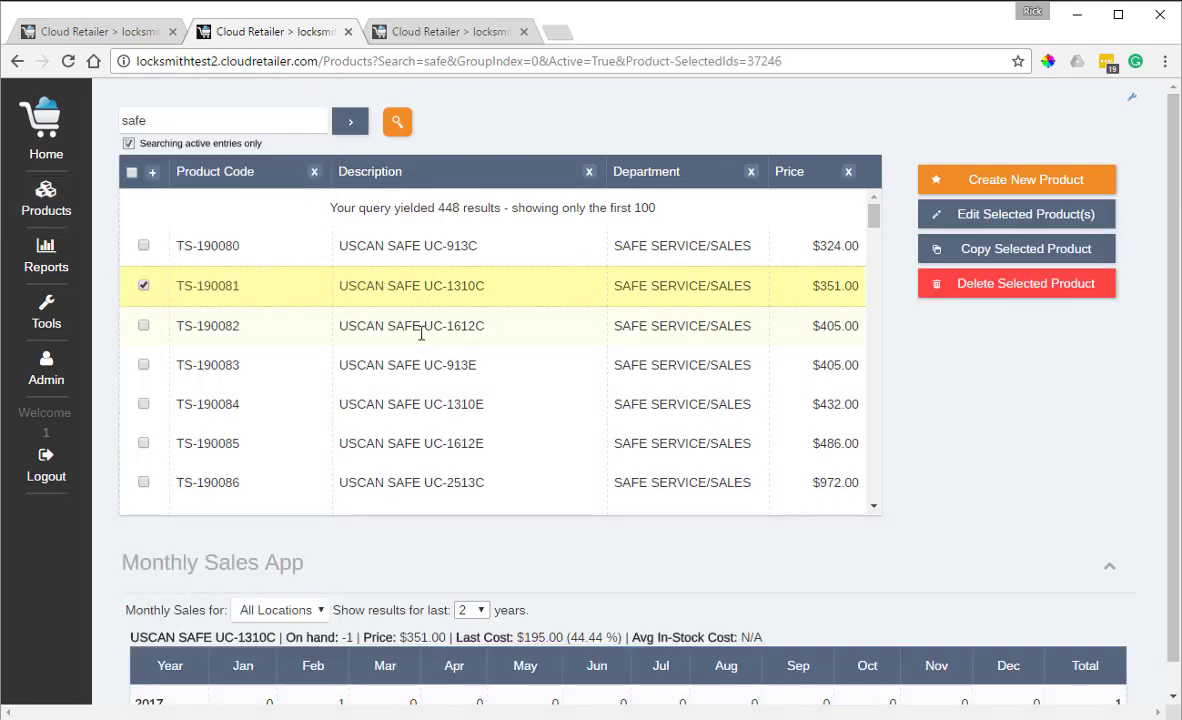
scroll(432, 358, down, 3)
scroll(872, 574, down, 1)
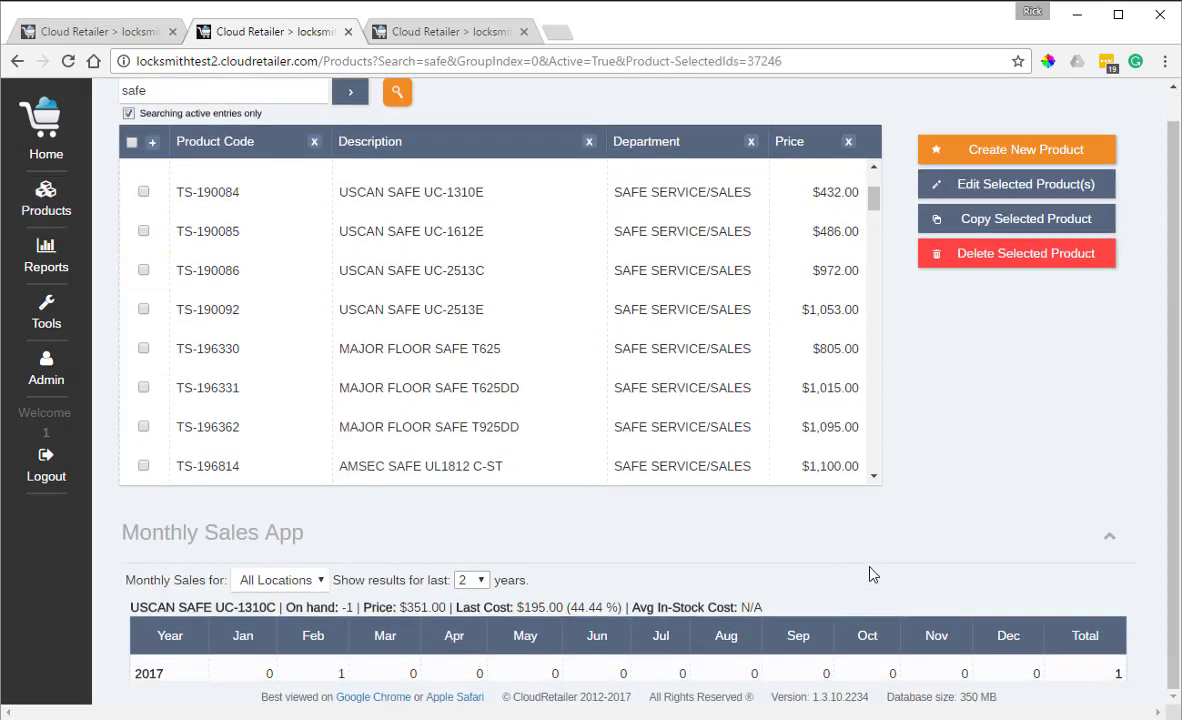
scroll(870, 574, up, 1)
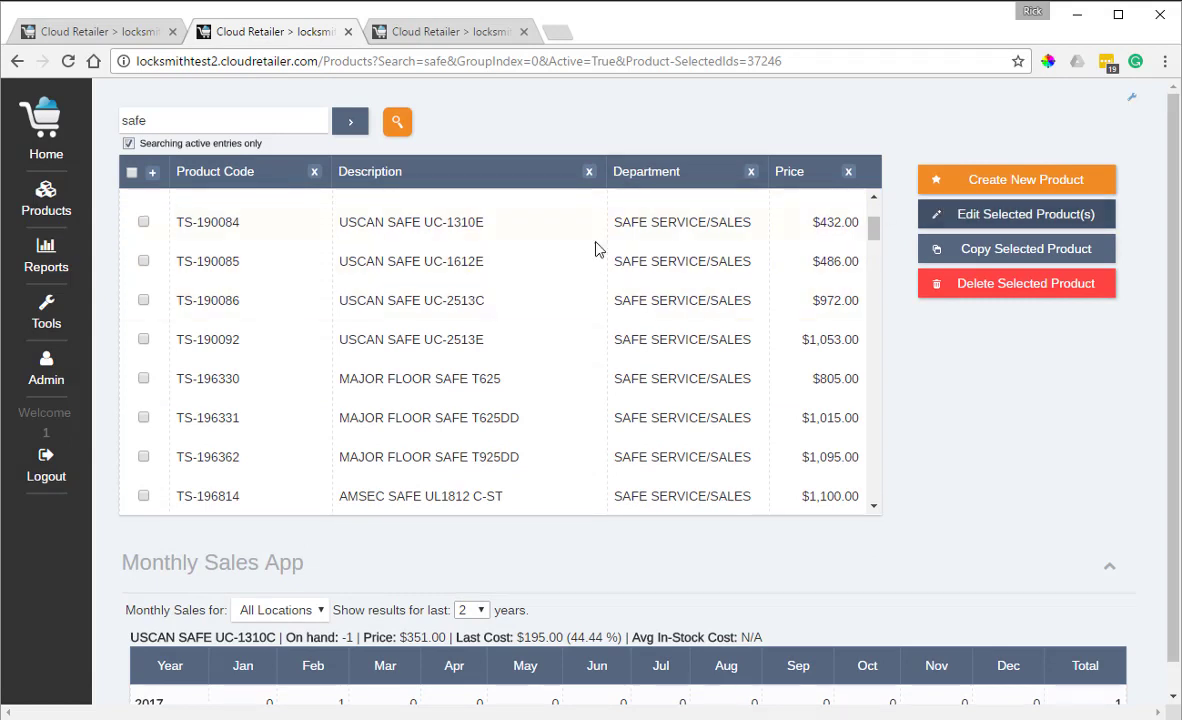
scroll(475, 320, up, 3)
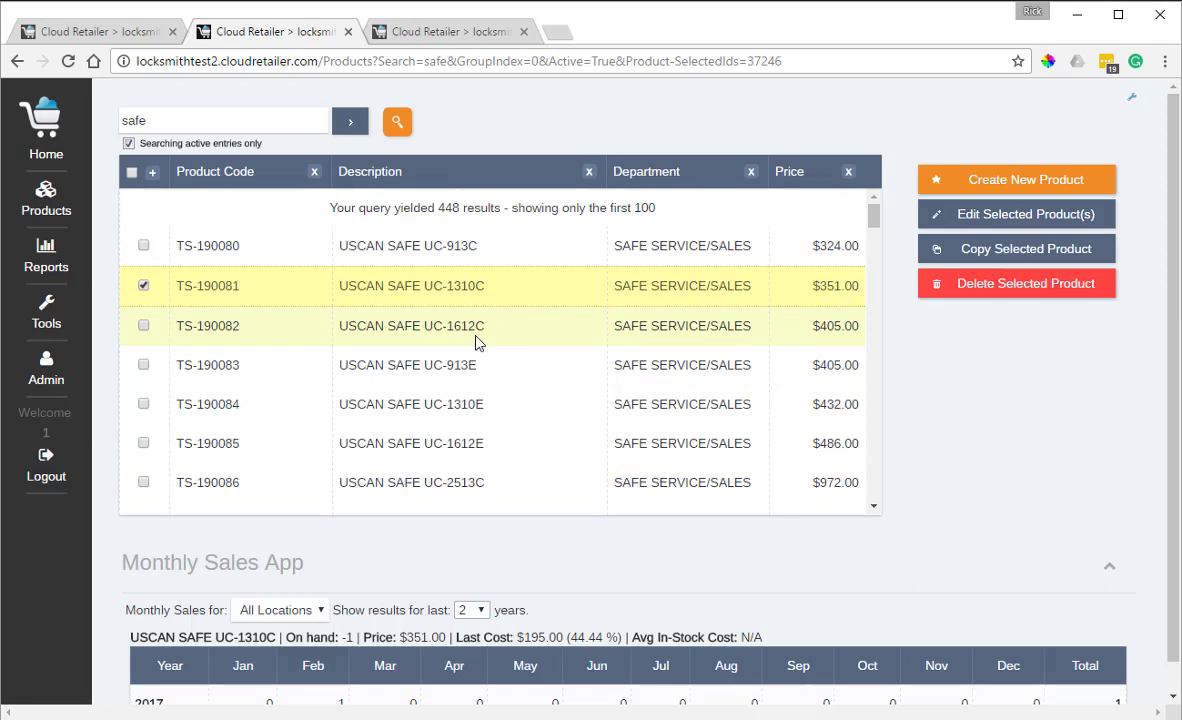
- On the Detailed Sales Report tab, check Group By, then expand Shop's RESIDENTIAL/SERVICE/SALES group
click(468, 32)
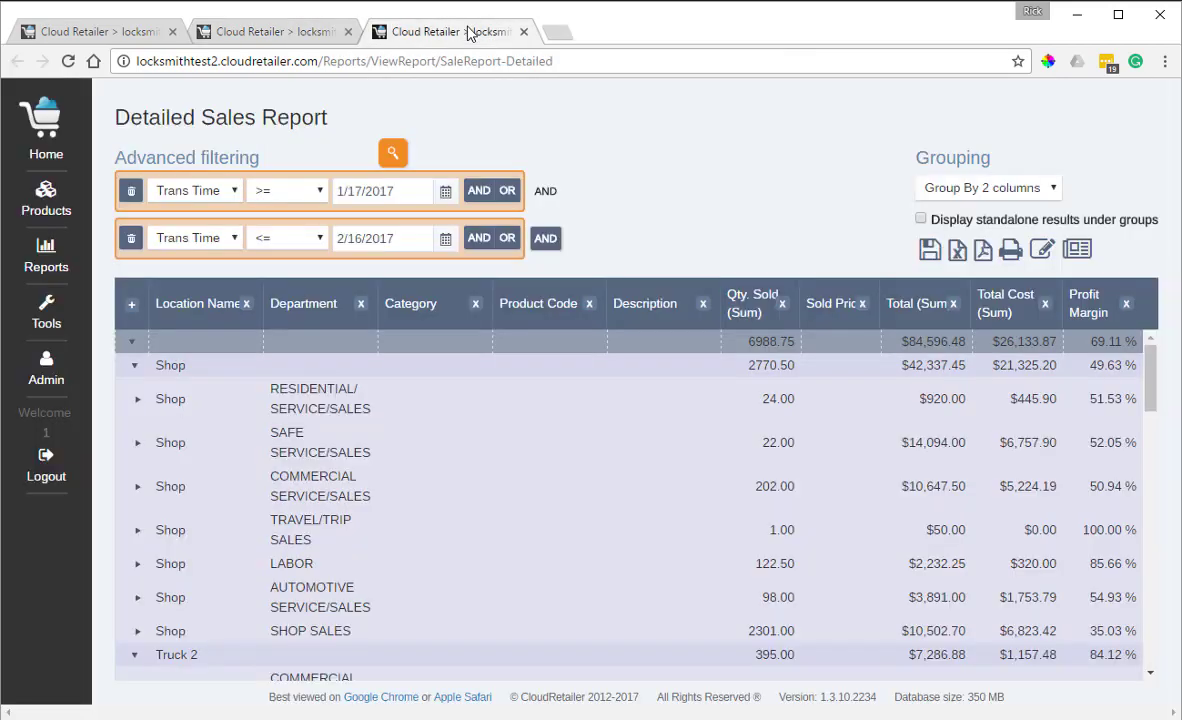
scroll(708, 474, down, 2)
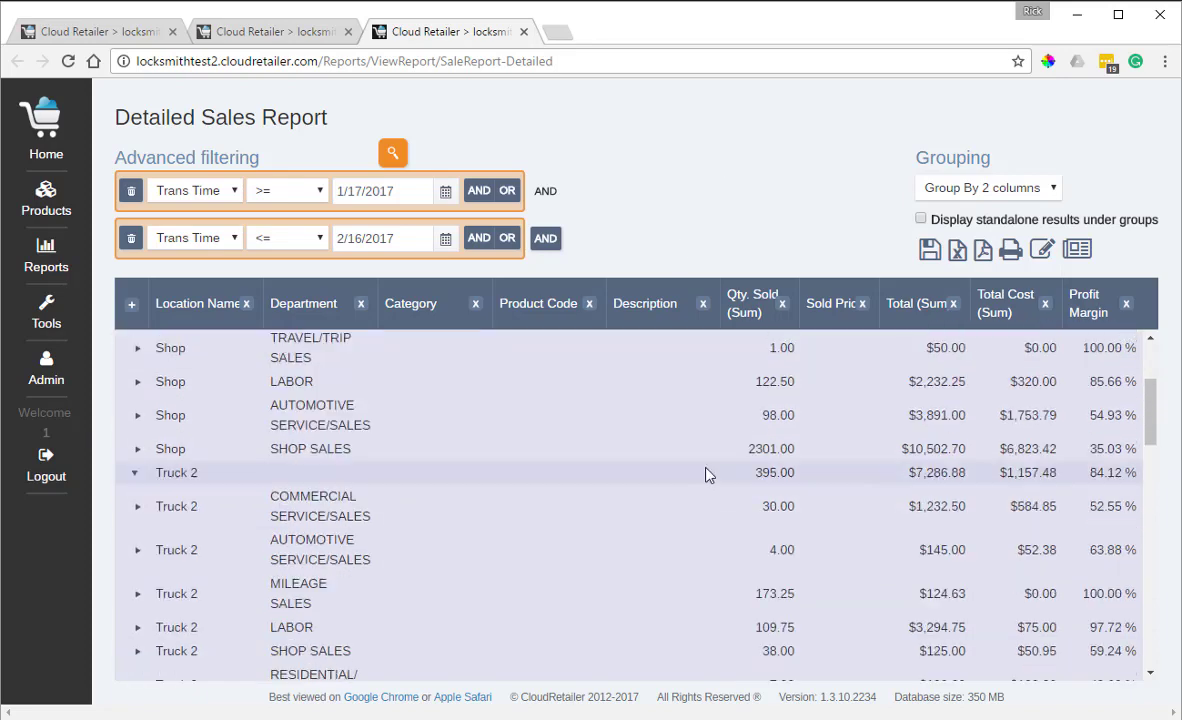
scroll(706, 474, up, 2)
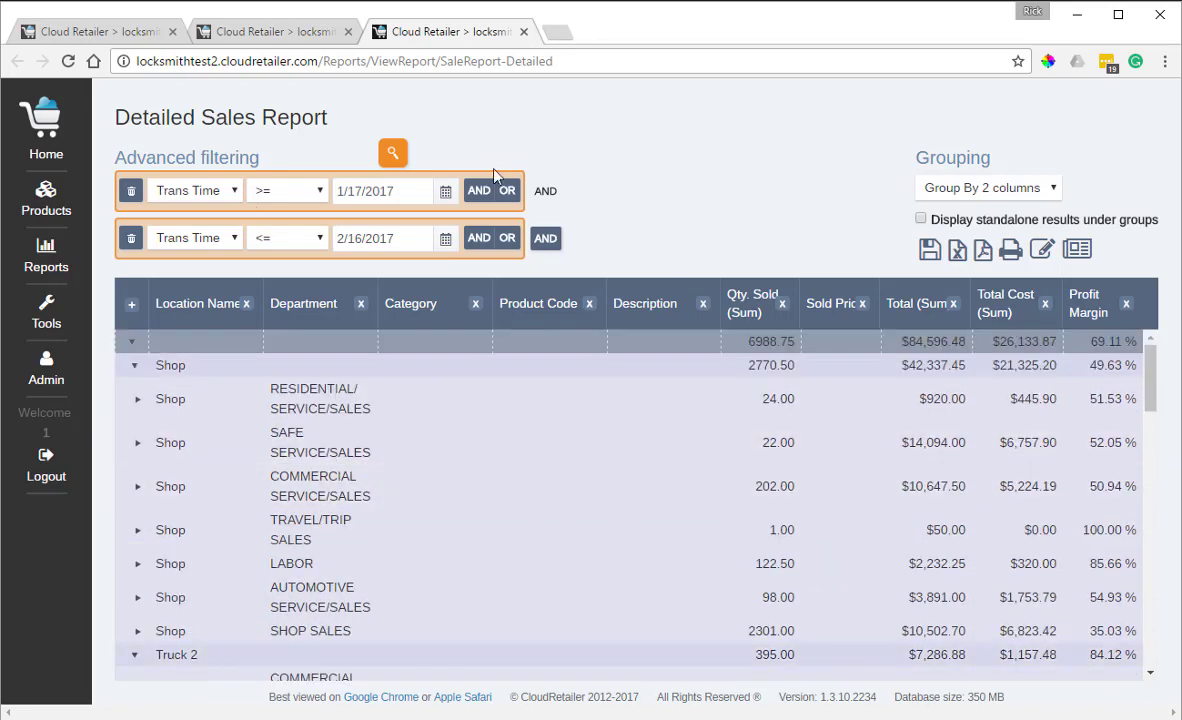
click(995, 188)
click(995, 193)
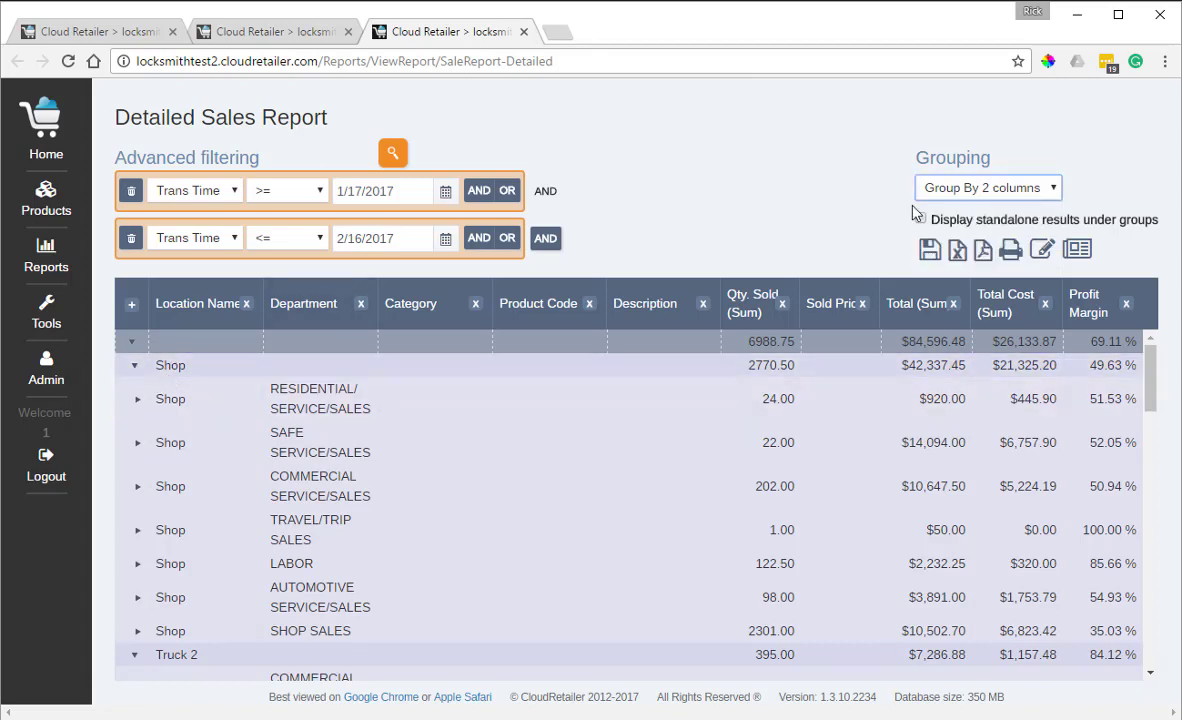
click(139, 401)
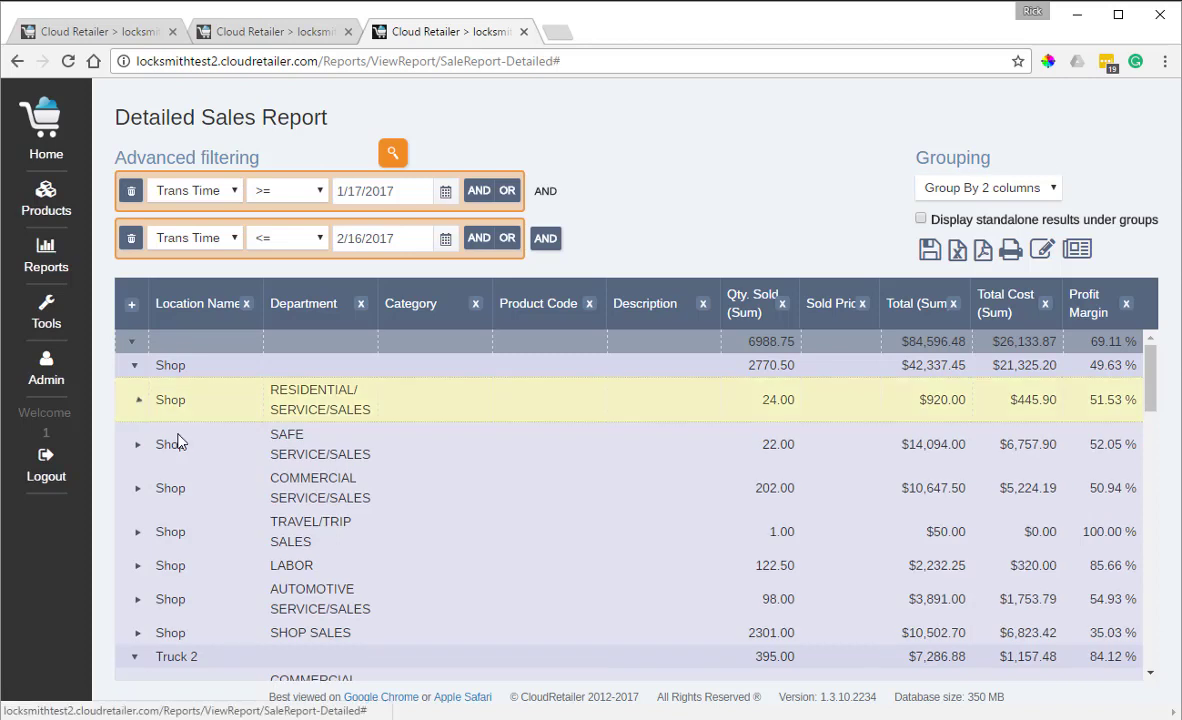